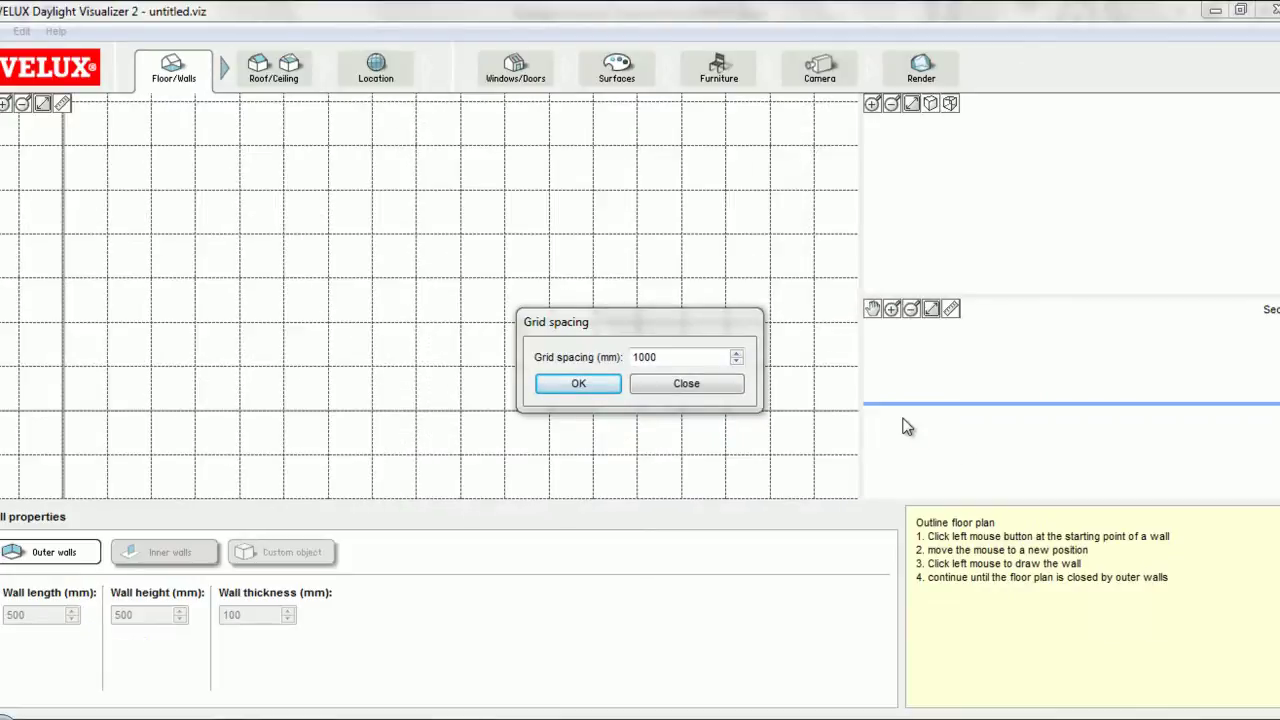
# Set the floor plan's grid spacing to 500 mm
pyautogui.doubleClick(655, 357)
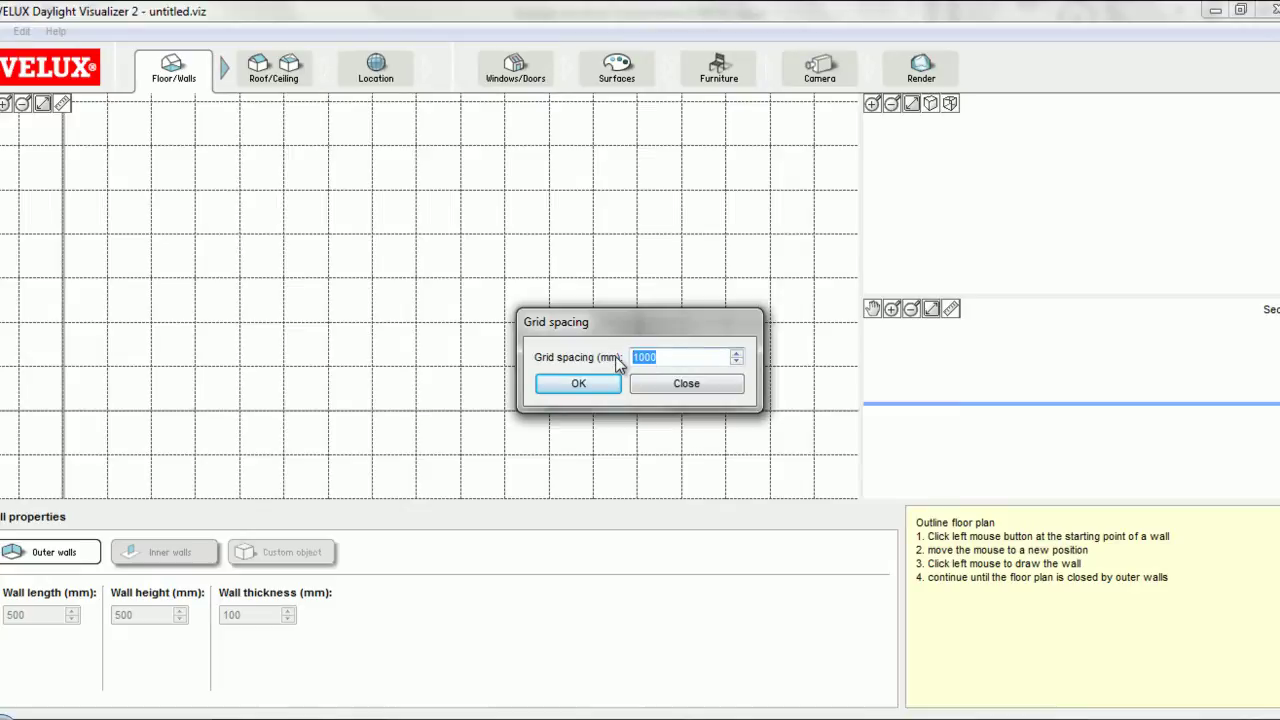
pyautogui.write('500')
pyautogui.press('Return')
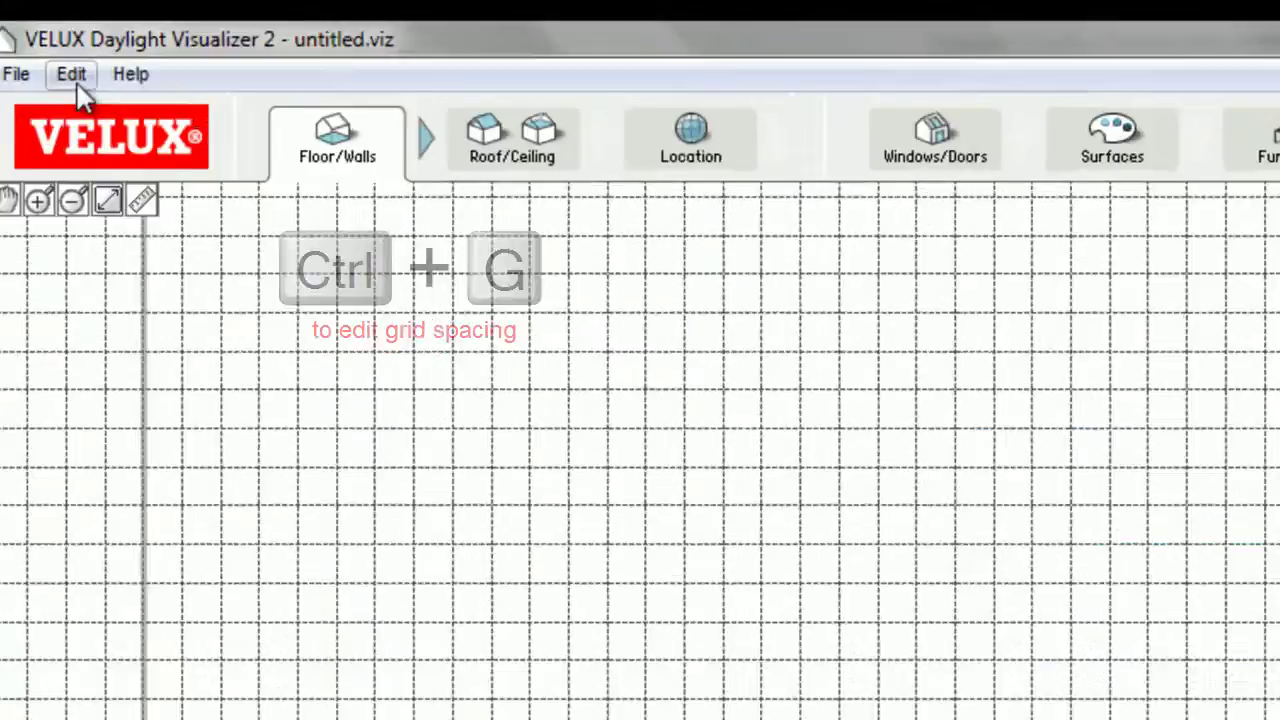
pyautogui.click(21, 31)
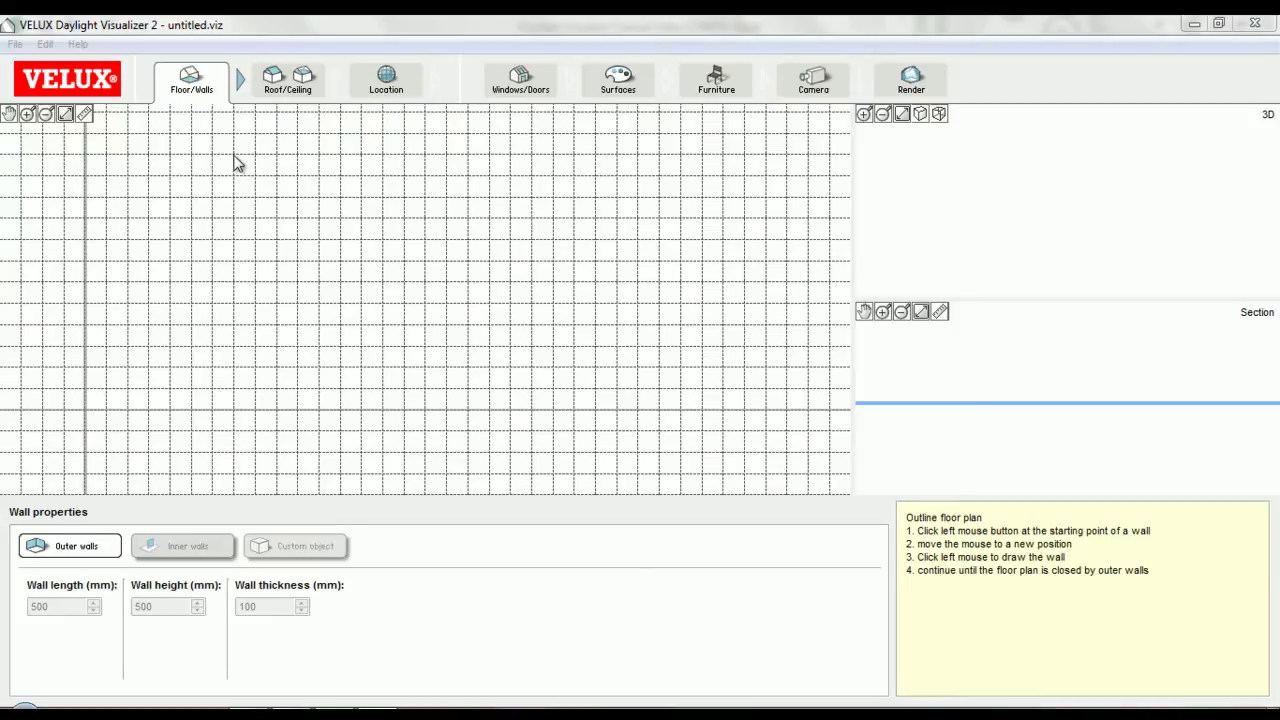
# Outline the floor plan with four outer walls forming a closed rectangle of 13000 by 6500 mm
pyautogui.click(238, 163)
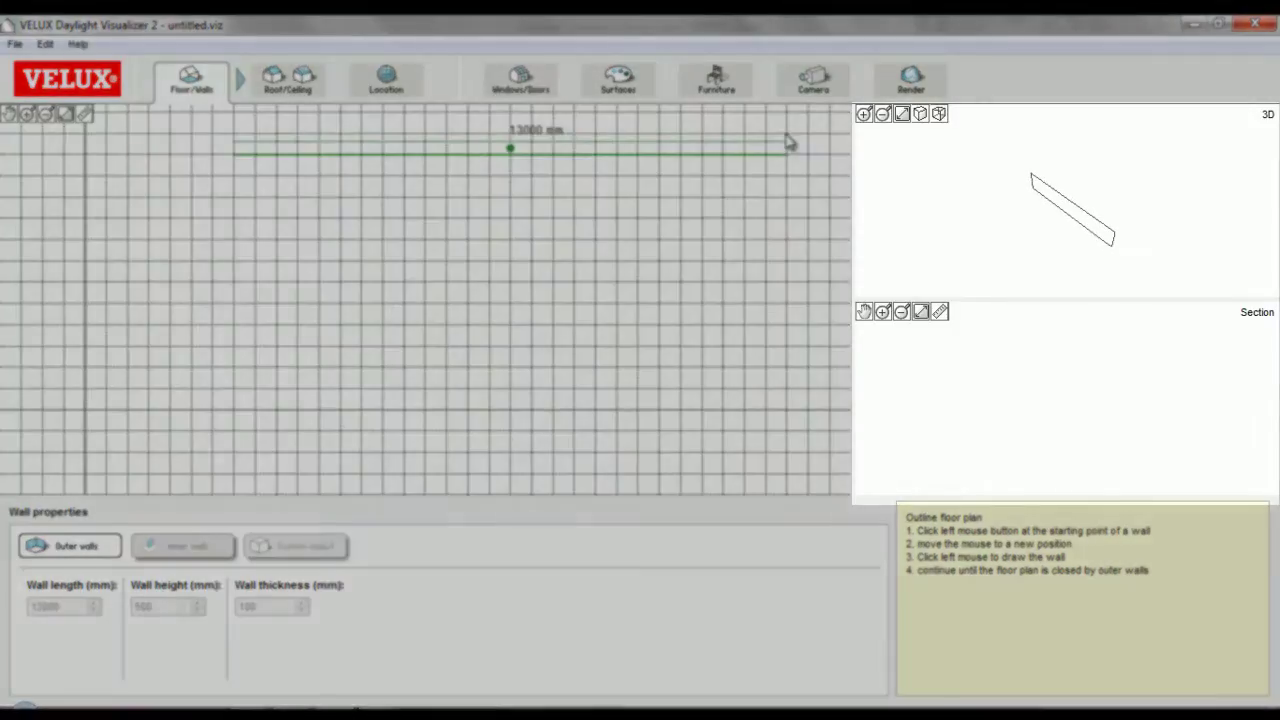
pyautogui.click(788, 143)
pyautogui.click(785, 438)
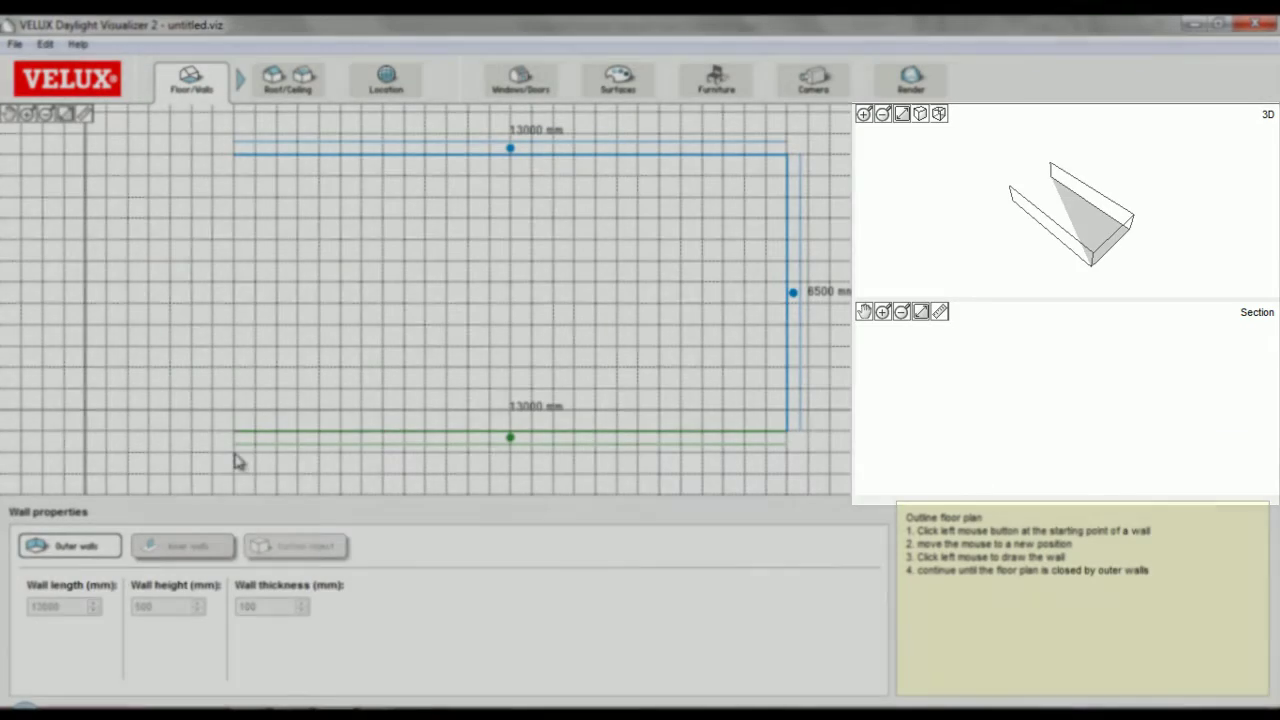
pyautogui.click(237, 437)
pyautogui.click(235, 158)
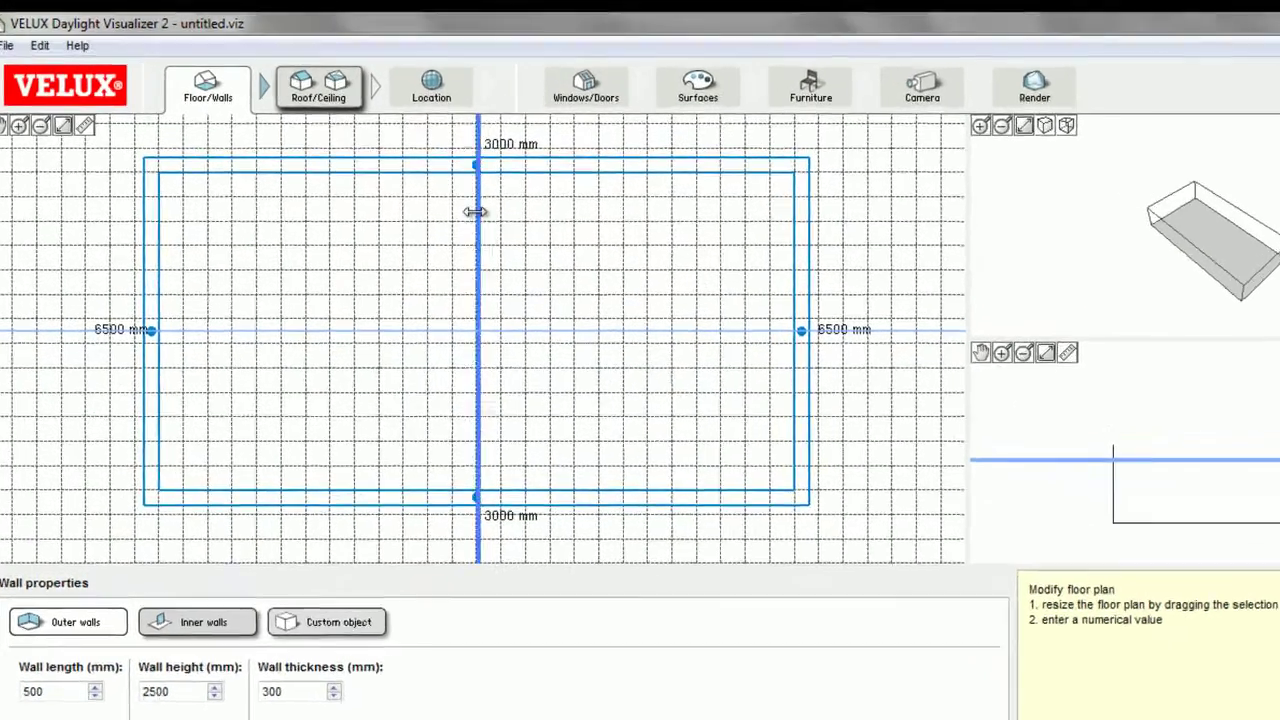
# Shift the vertical section line left and move the upper outer wall inward so the side walls are 5500 mm long
pyautogui.moveTo(424, 193); pyautogui.dragTo(388, 195)
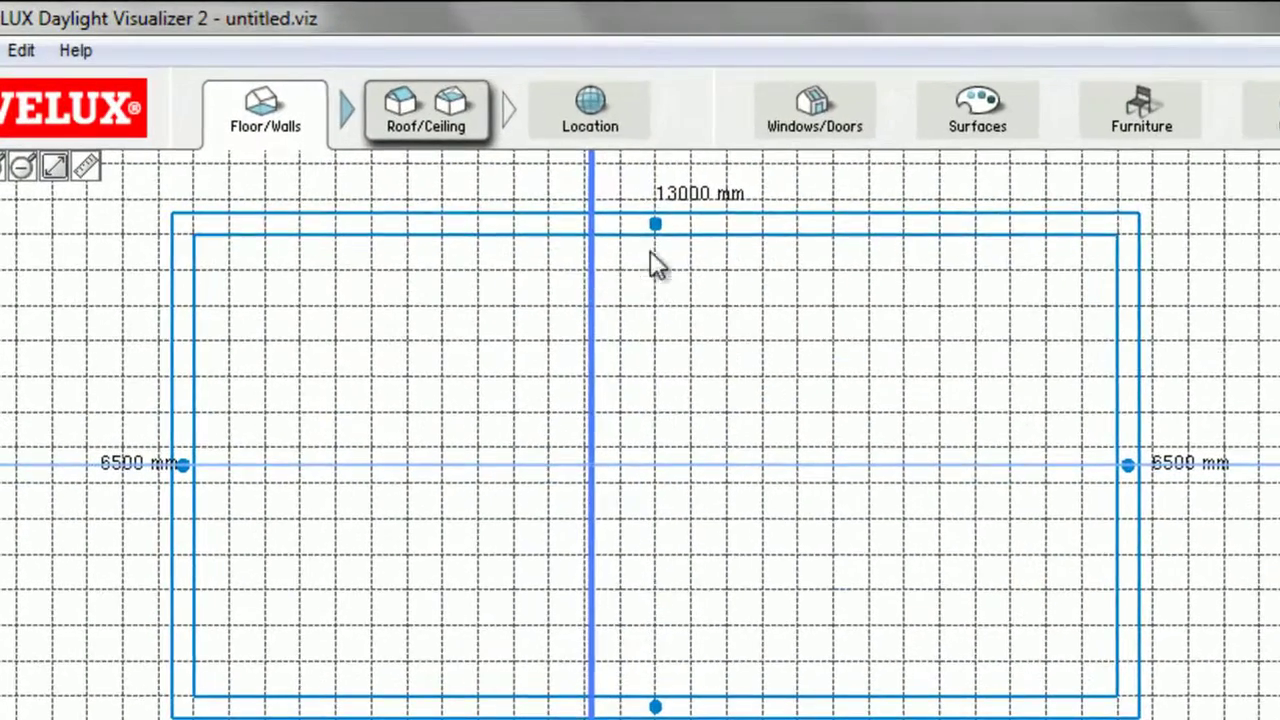
pyautogui.click(658, 226)
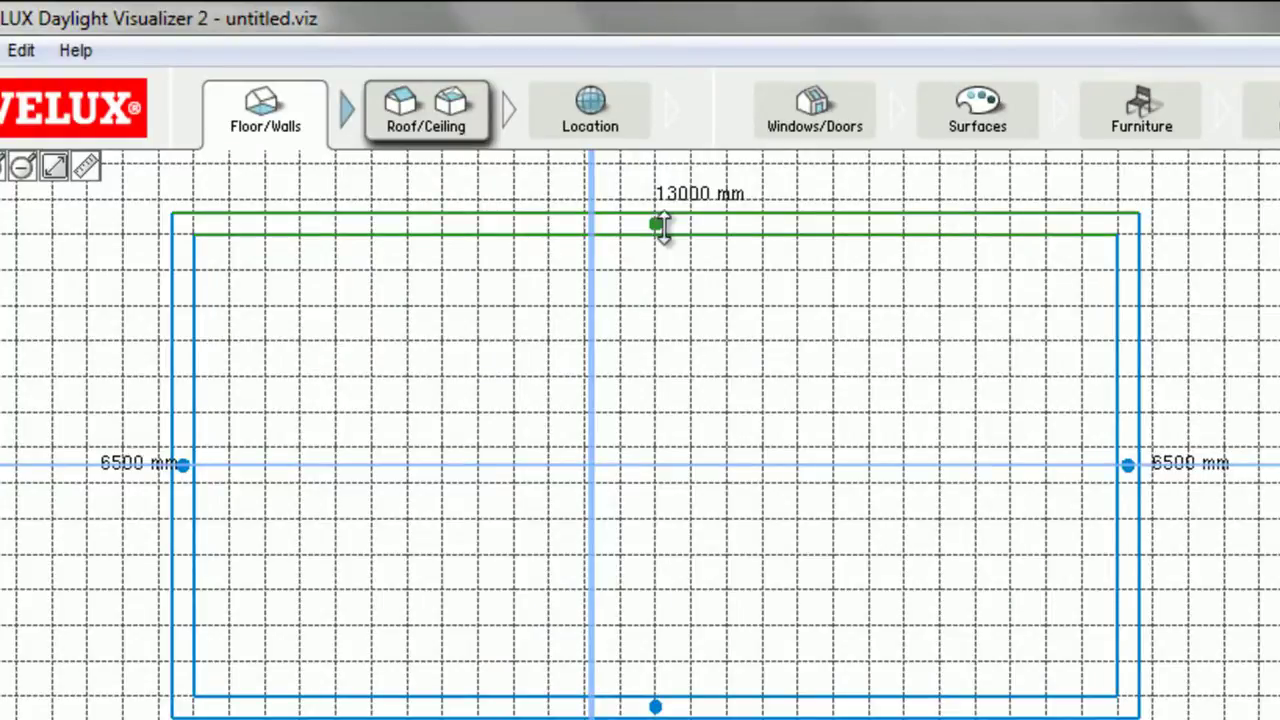
pyautogui.moveTo(660, 223); pyautogui.dragTo(660, 305)
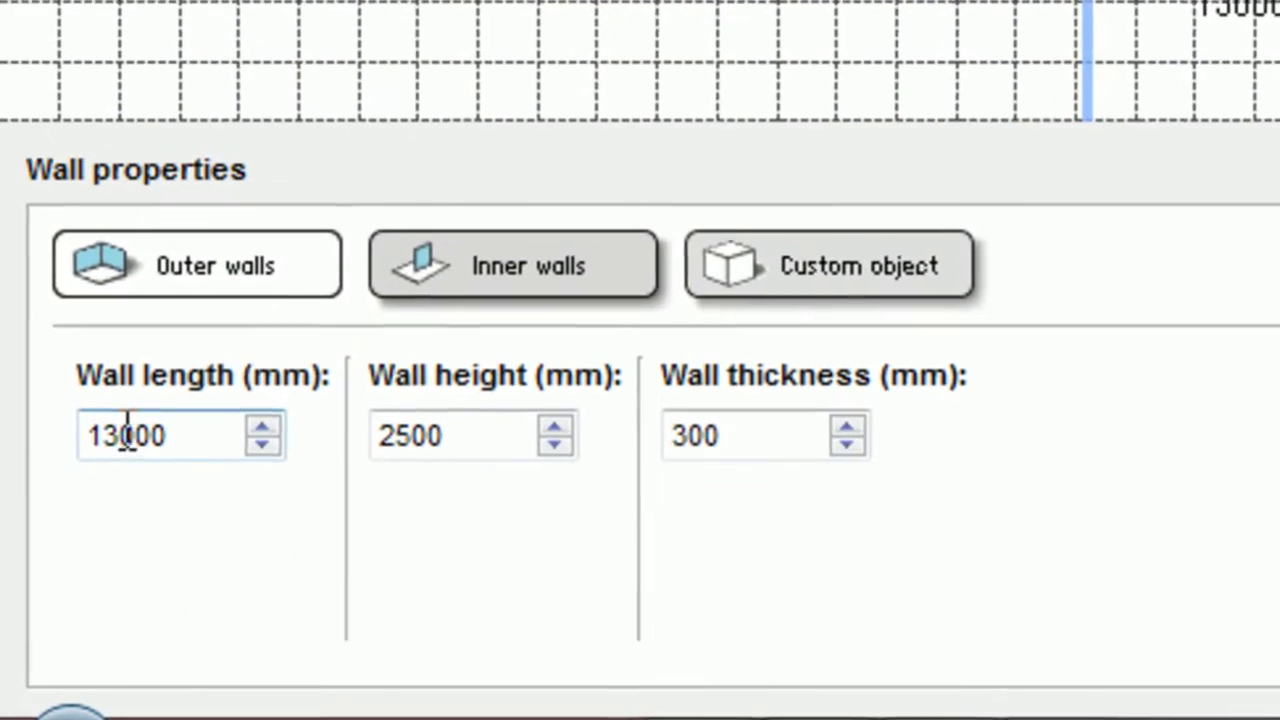
# Set the upper outer wall's length to 14000 mm and the outer wall thickness to 500 mm
pyautogui.moveTo(127, 430); pyautogui.dragTo(106, 430)
pyautogui.write('4')
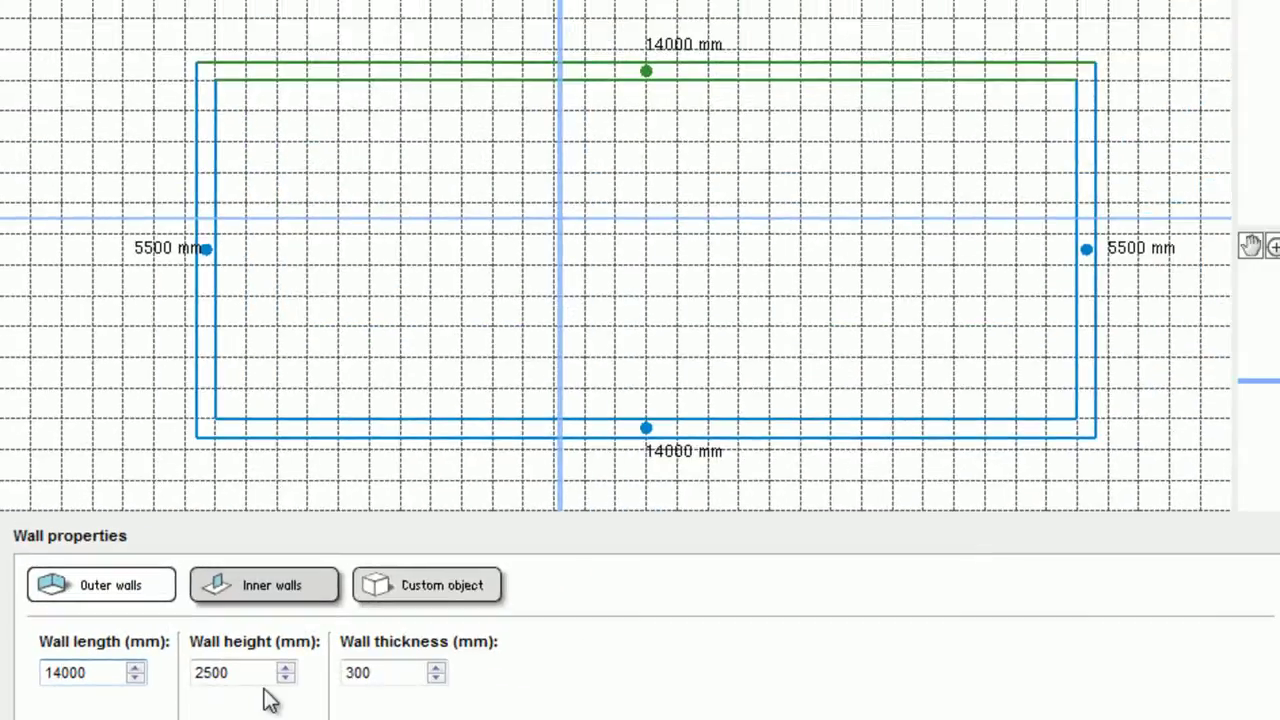
pyautogui.moveTo(346, 673); pyautogui.dragTo(351, 676)
pyautogui.write('5')
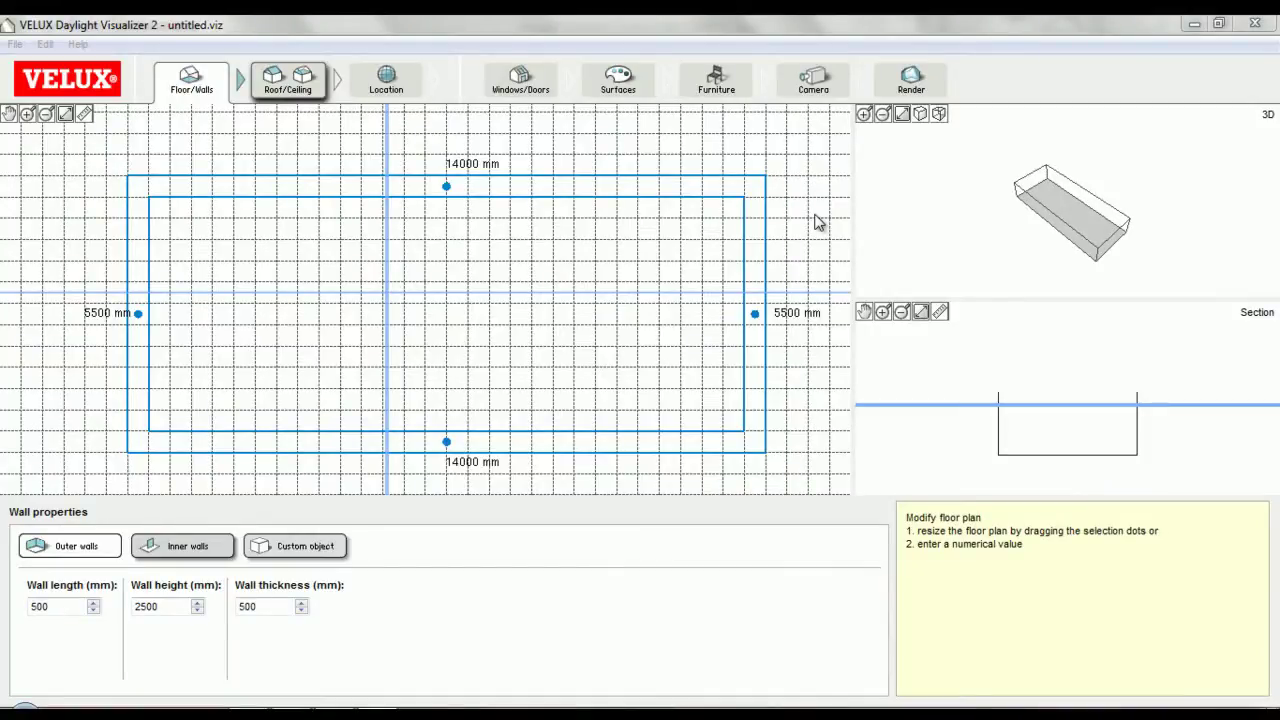
# Try to delete the upper outer wall and decline starting a new project
pyautogui.click(461, 193)
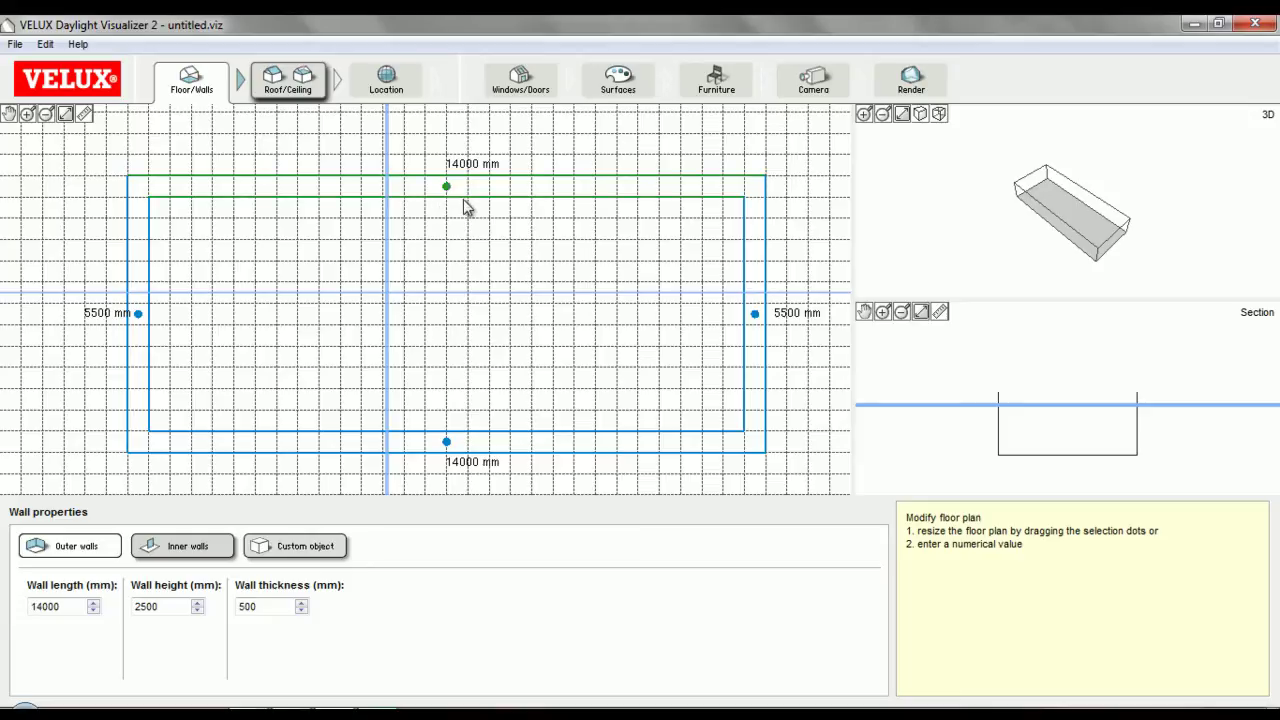
pyautogui.press('Delete')
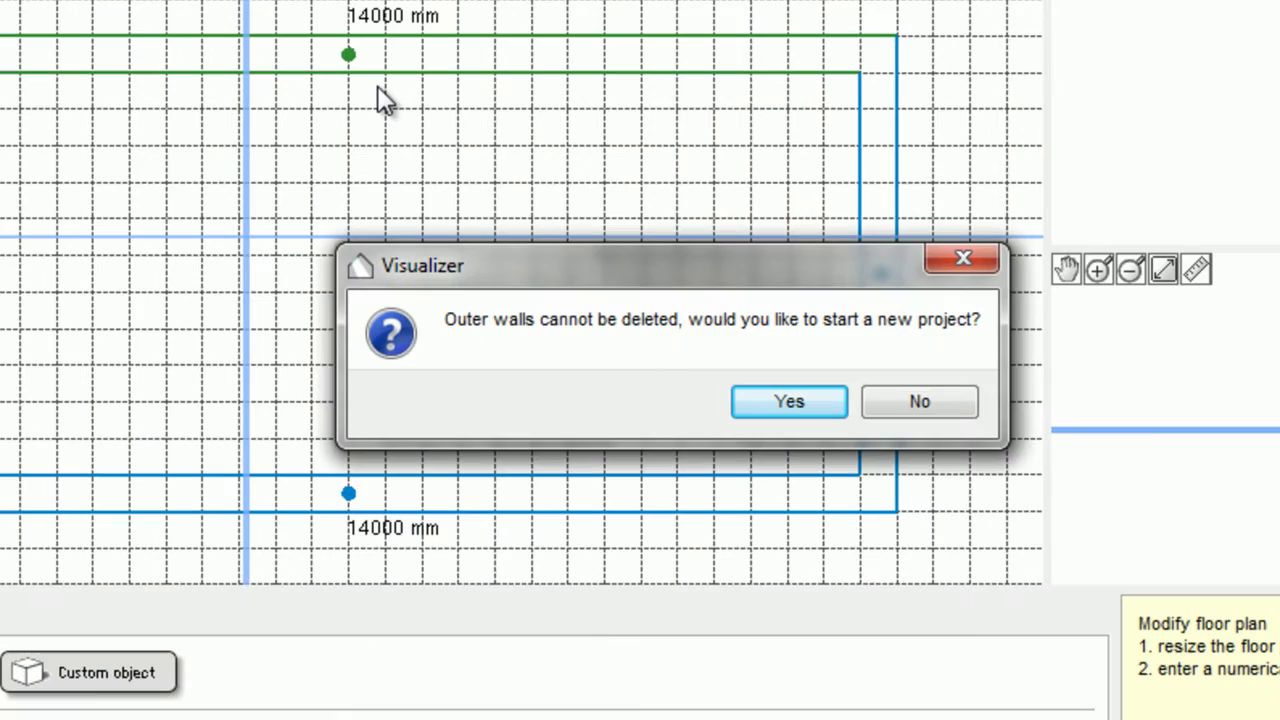
pyautogui.click(901, 387)
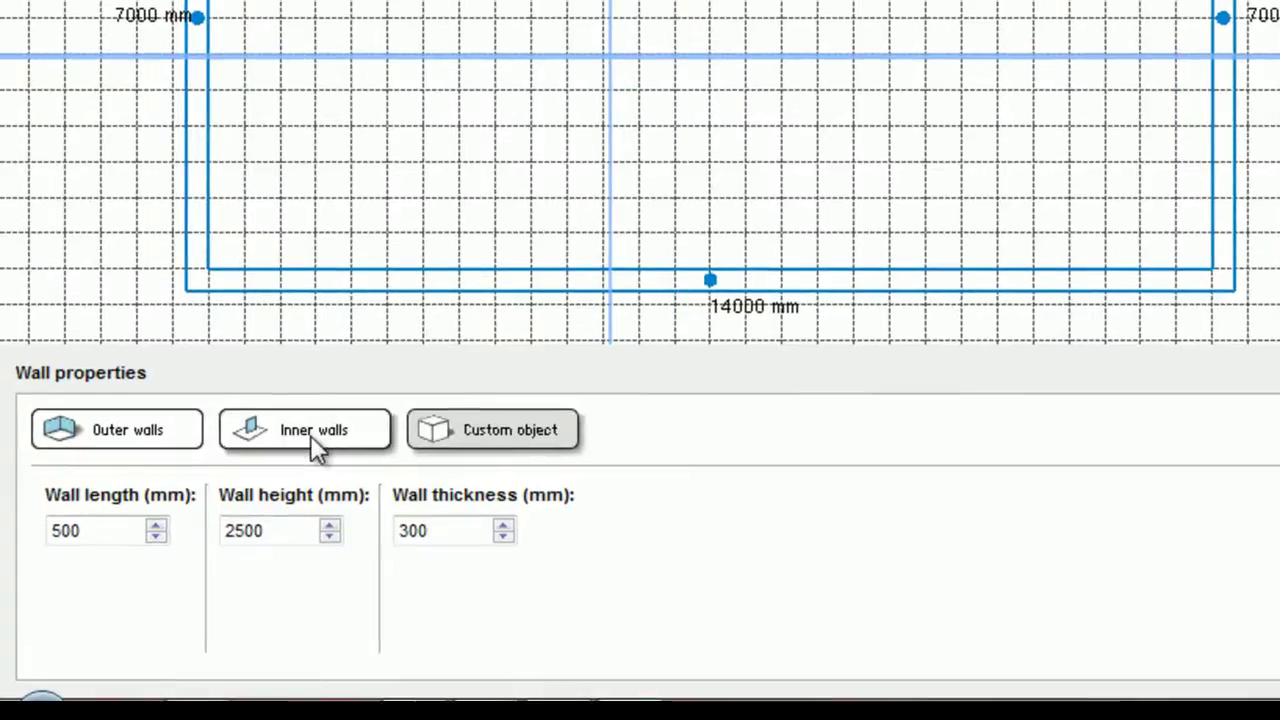
# Draw 150 mm thick inner walls: a 7000 mm cross wall, a 10000 mm lengthwise wall to its right, and 3000 mm and 4000 mm partitions
pyautogui.click(185, 549)
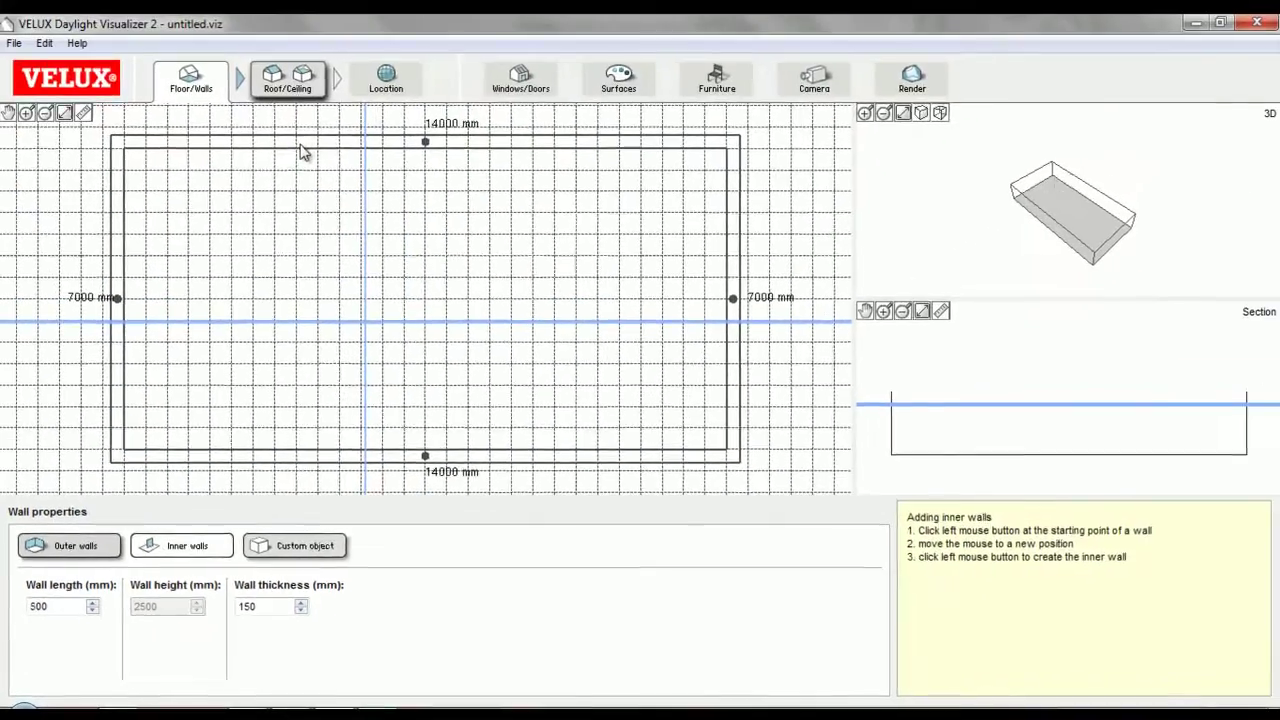
pyautogui.click(296, 151)
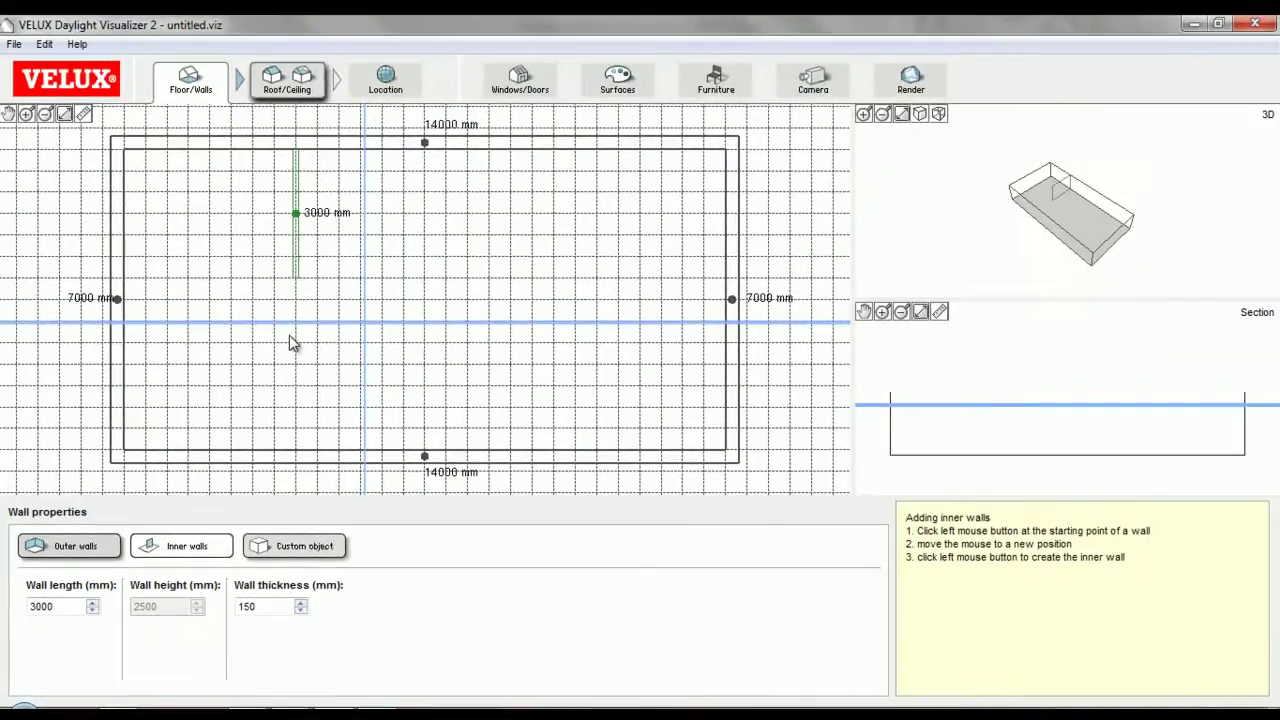
pyautogui.click(294, 455)
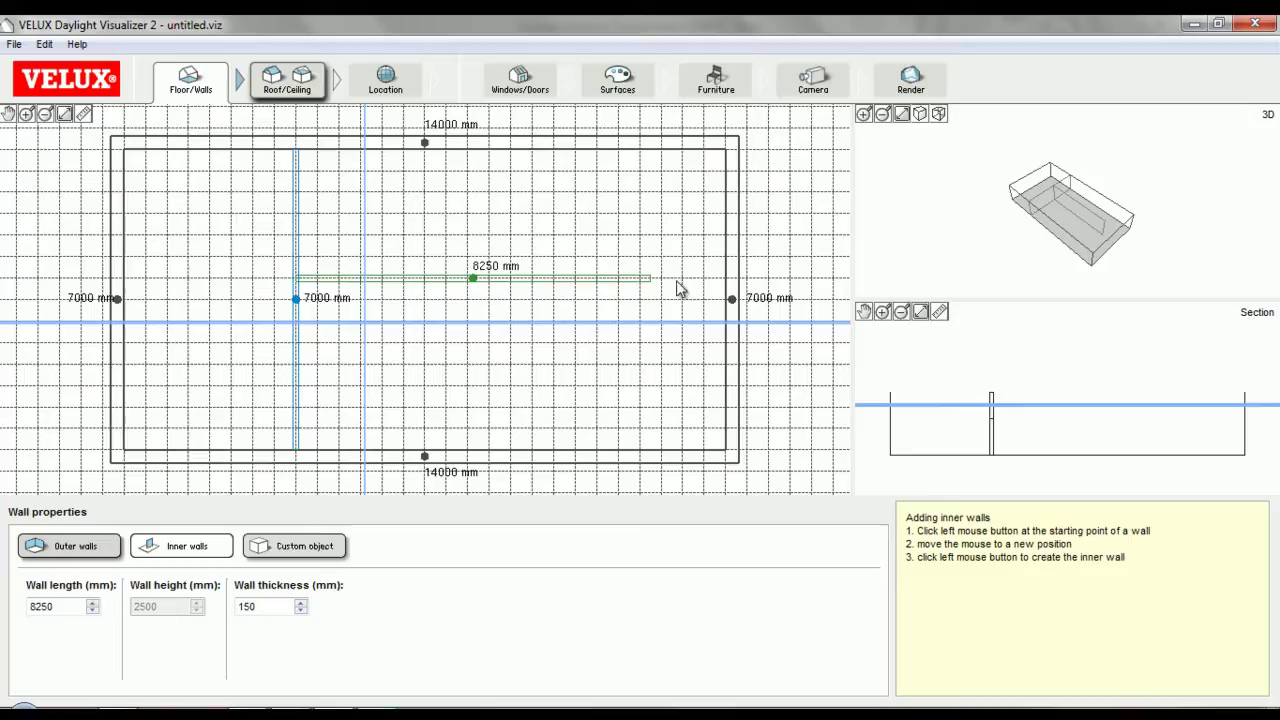
pyautogui.click(597, 278)
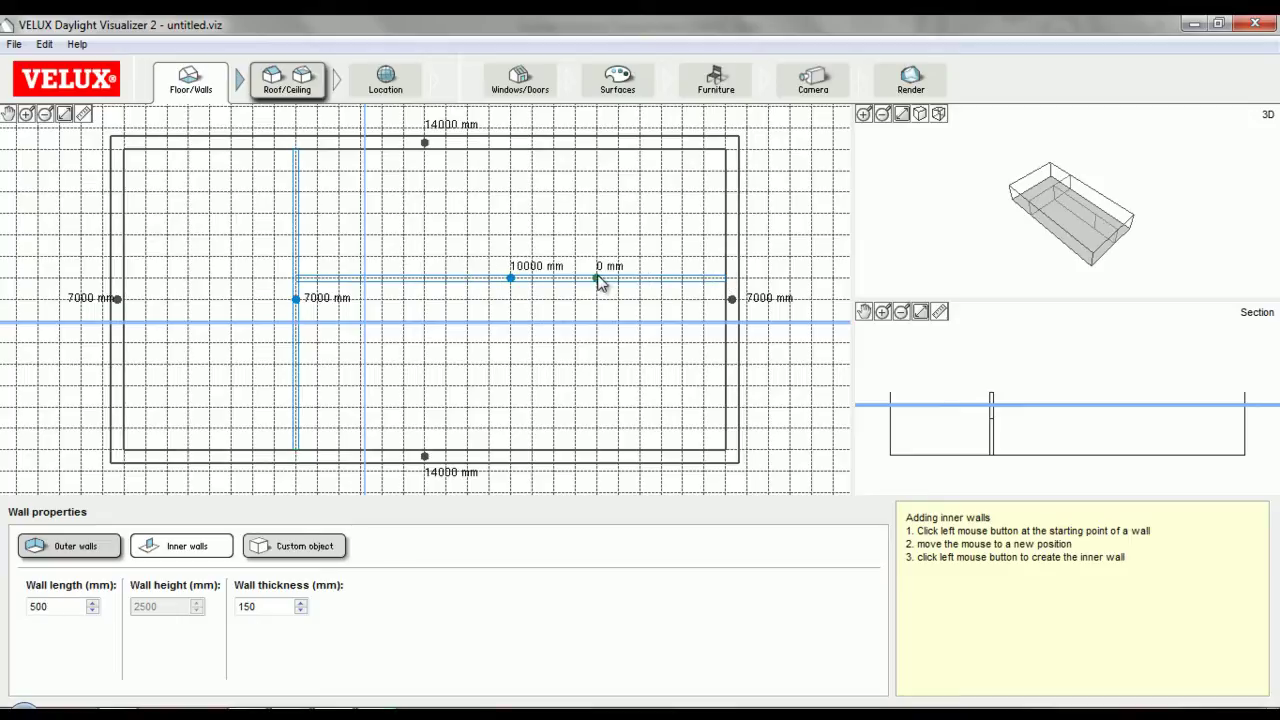
pyautogui.click(598, 152)
pyautogui.click(425, 278)
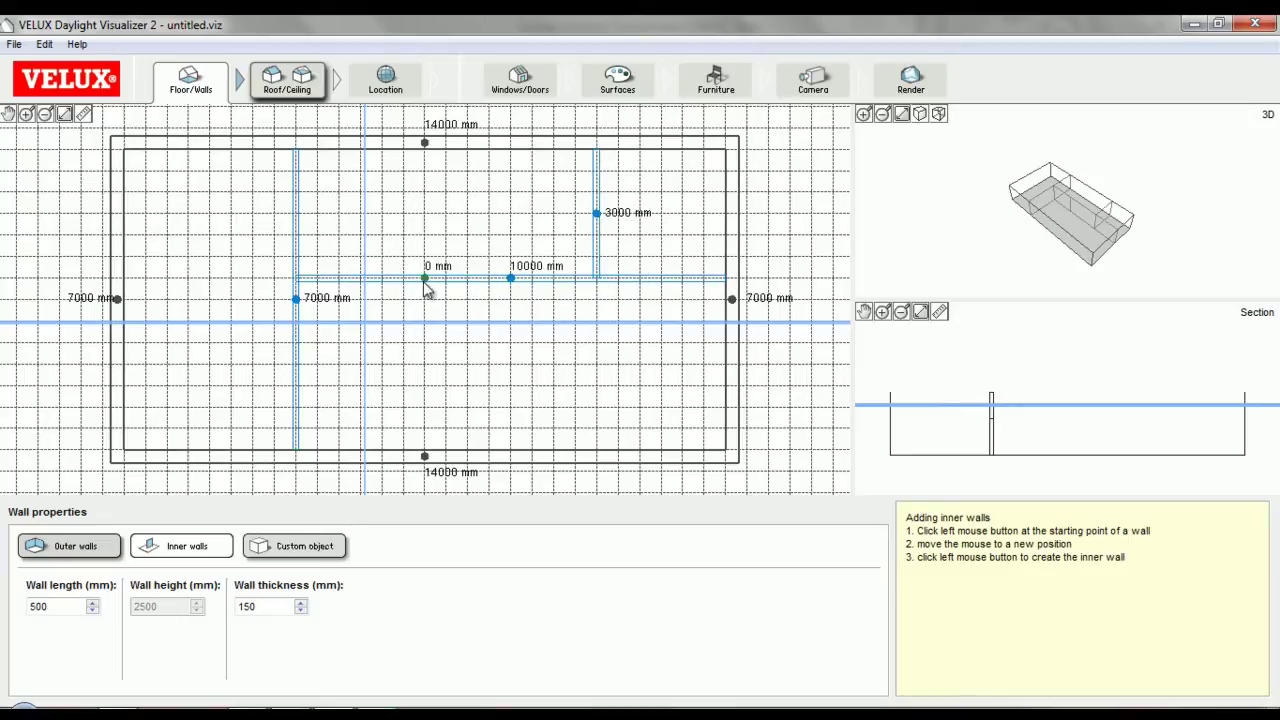
pyautogui.click(425, 456)
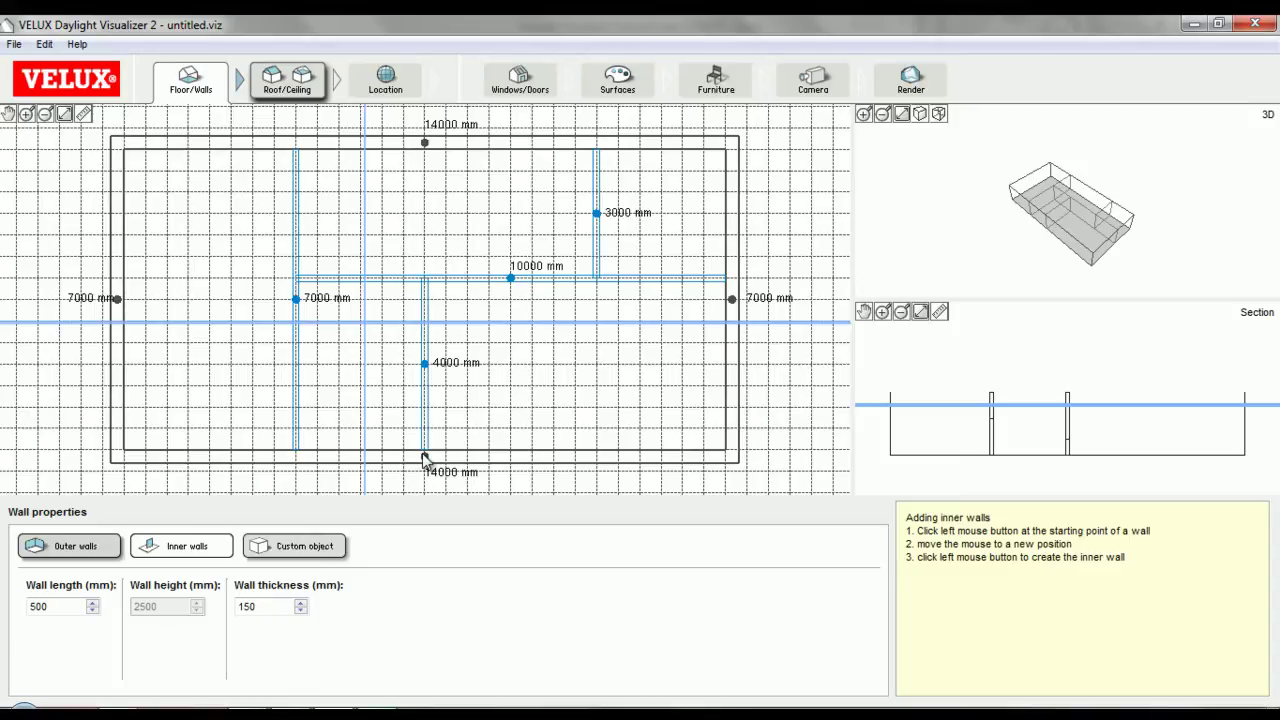
# Draw a freestanding horizontal inner wall 4000 mm long in the lower-right room of the plan
pyautogui.click(518, 365)
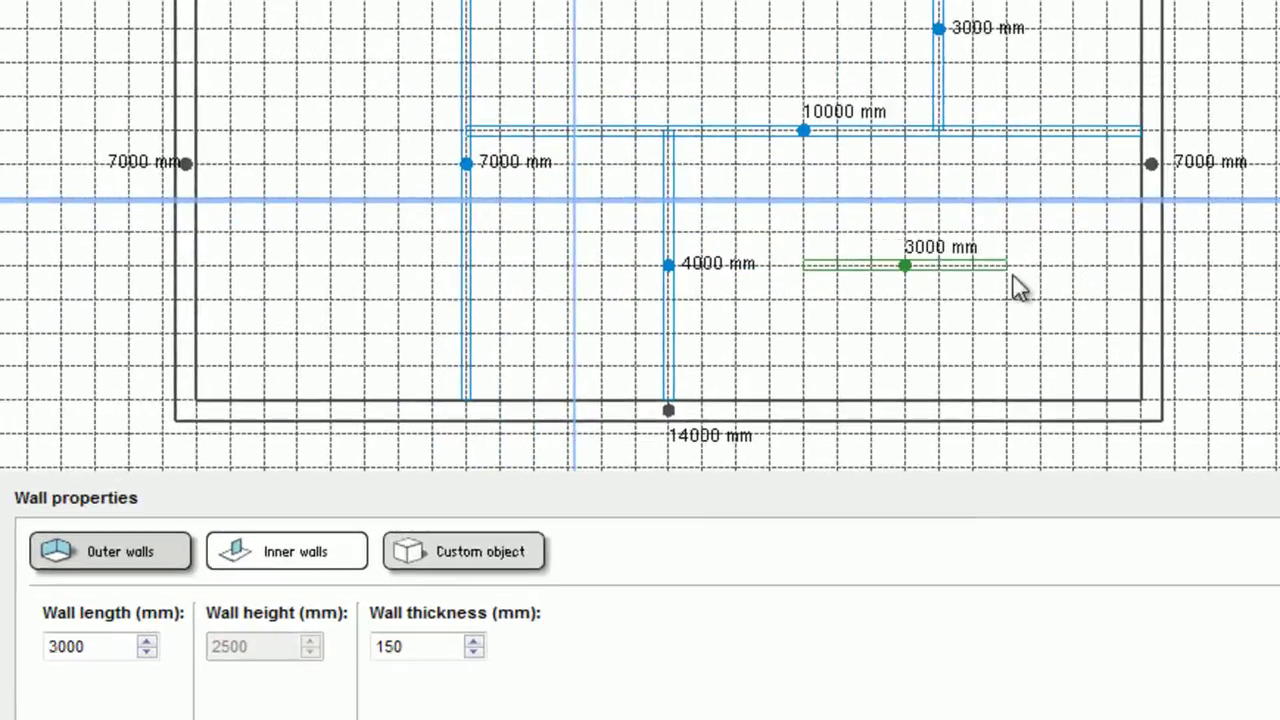
pyautogui.click(923, 309)
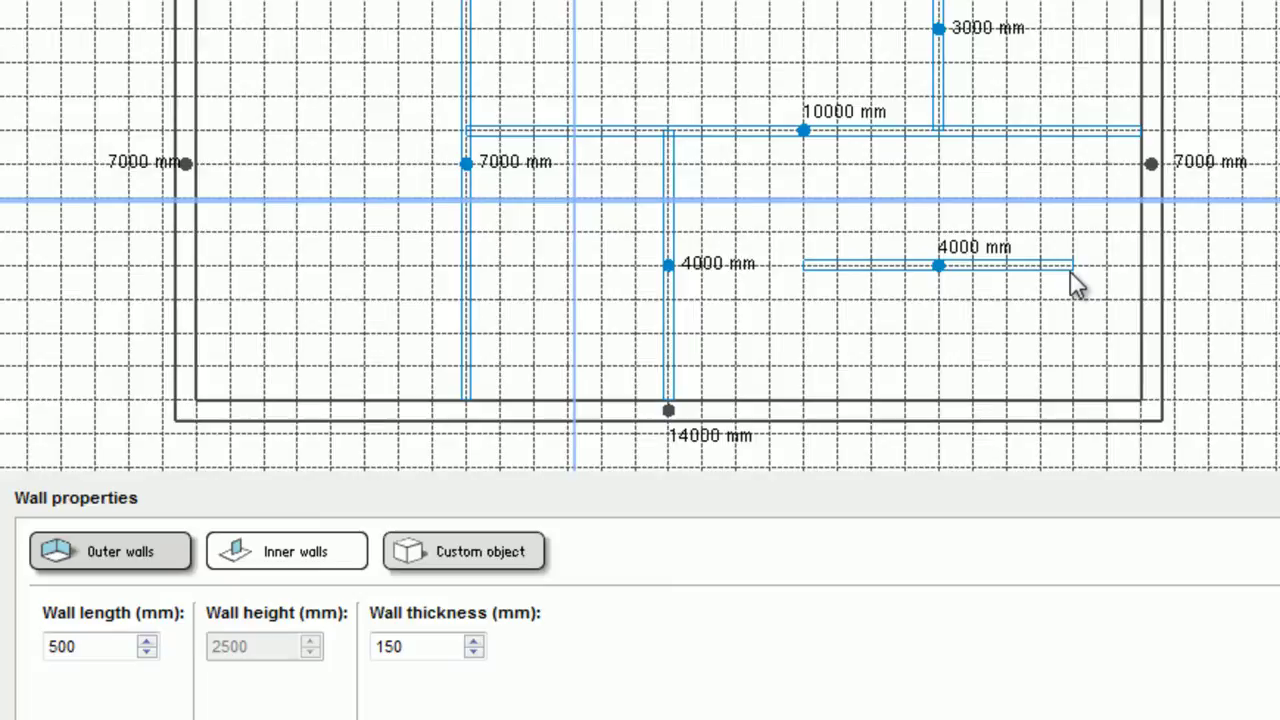
# Set the freestanding inner wall's thickness to 400 mm and delete that wall
pyautogui.click(938, 265)
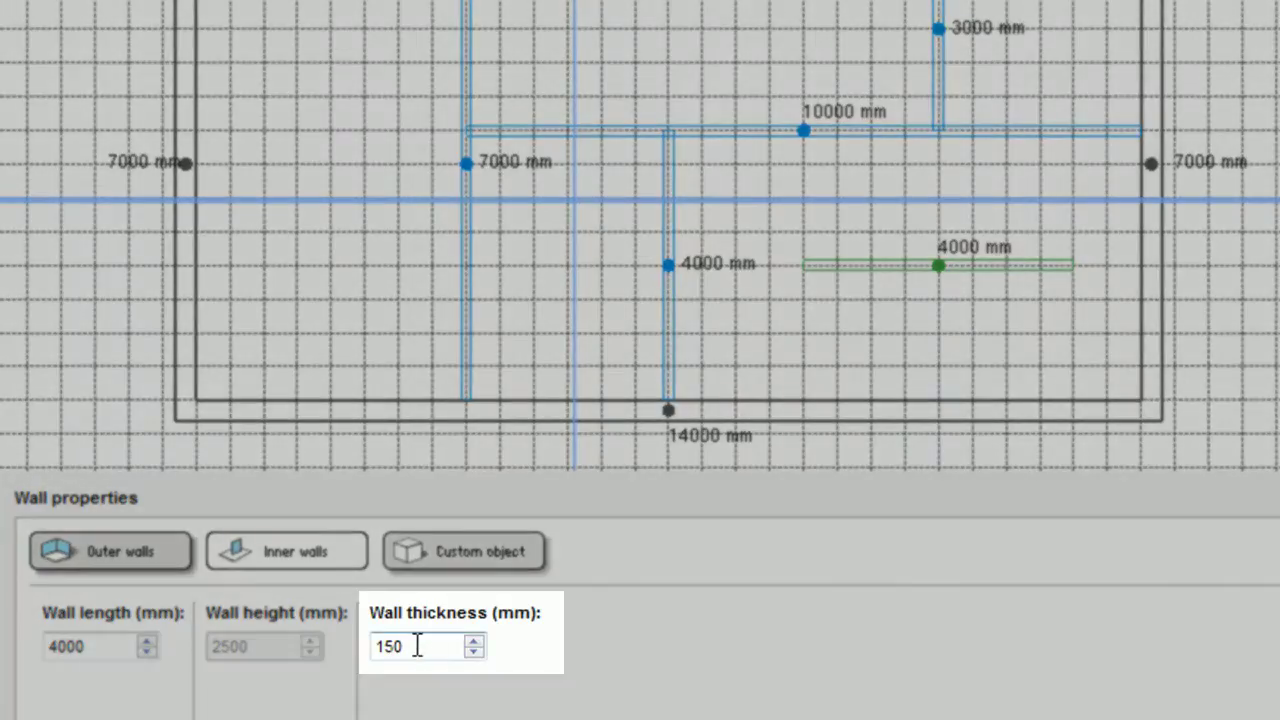
pyautogui.moveTo(418, 645); pyautogui.dragTo(366, 650)
pyautogui.press('BackSpace')
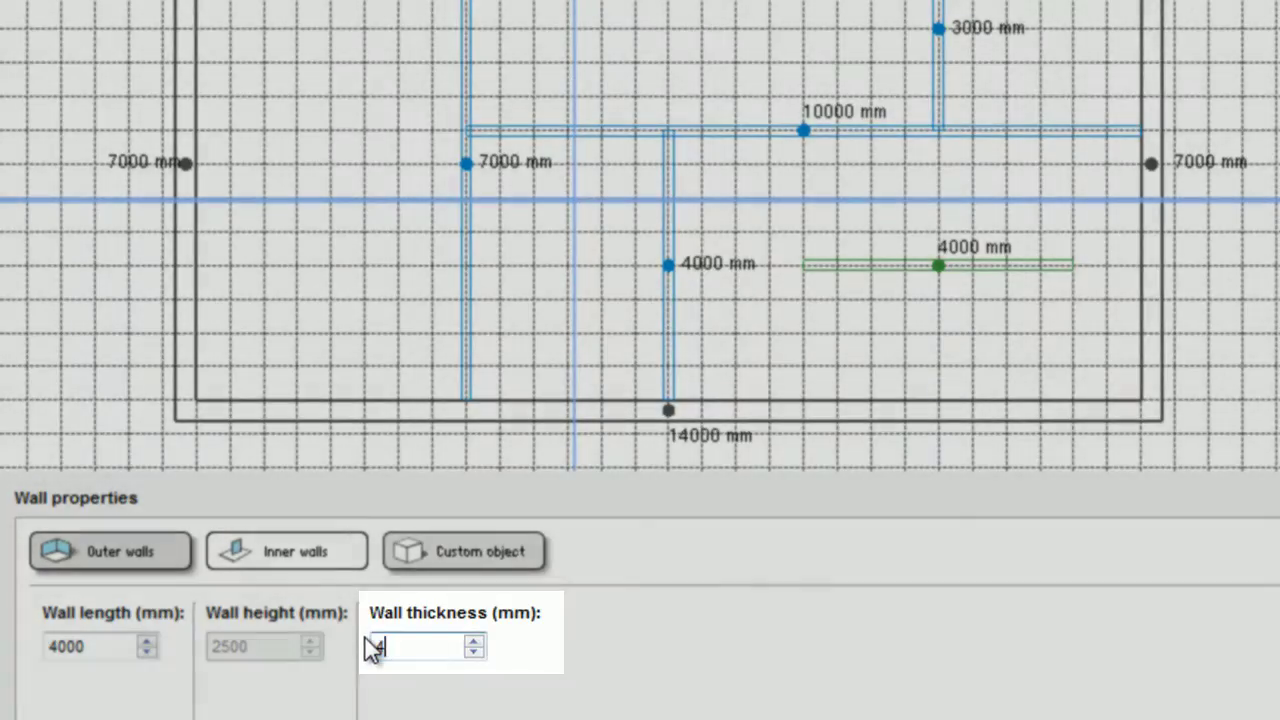
pyautogui.write('400')
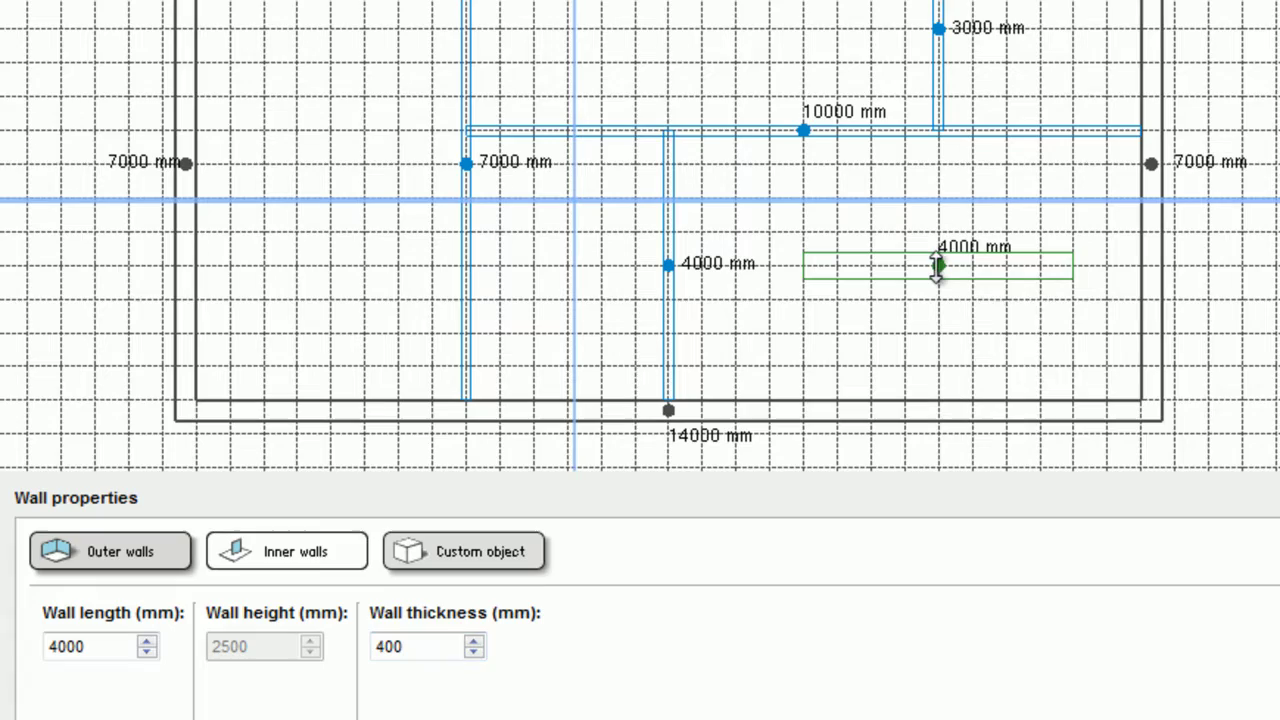
pyautogui.press('Delete')
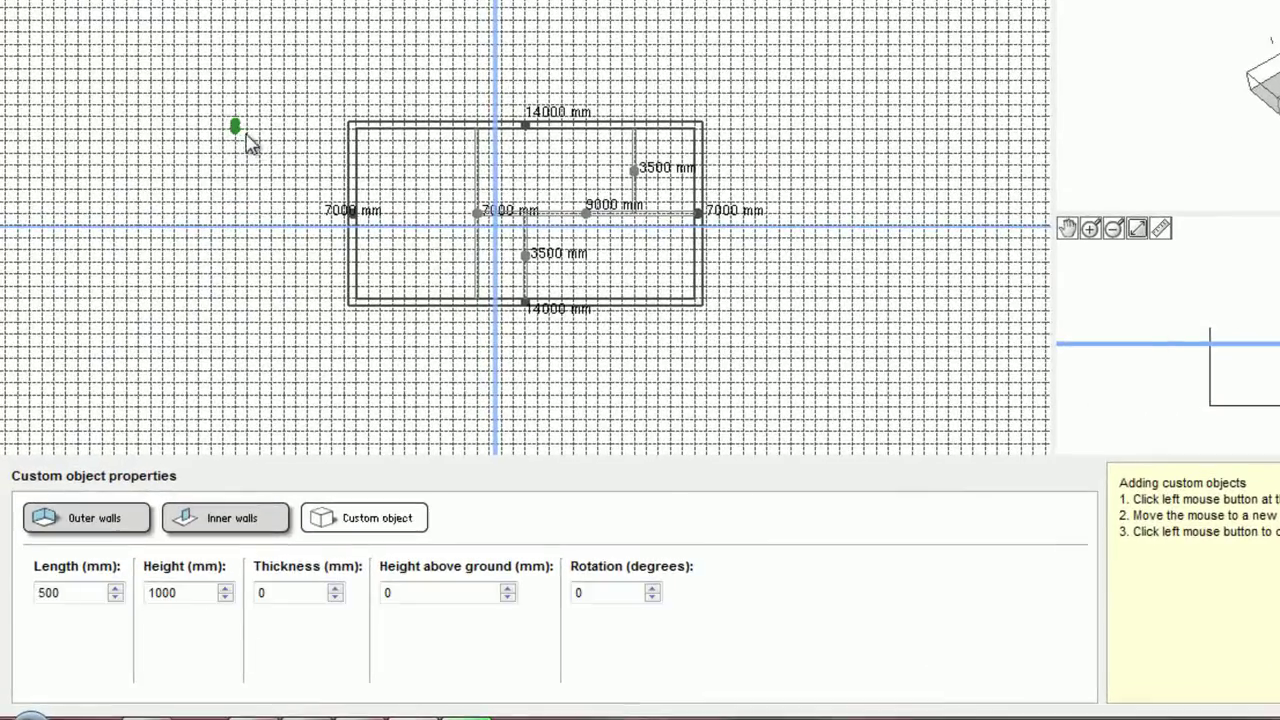
# Place a custom object outside the left side of the building with length 3000 mm, height 6000 mm and thickness 3000 mm
pyautogui.click(247, 134)
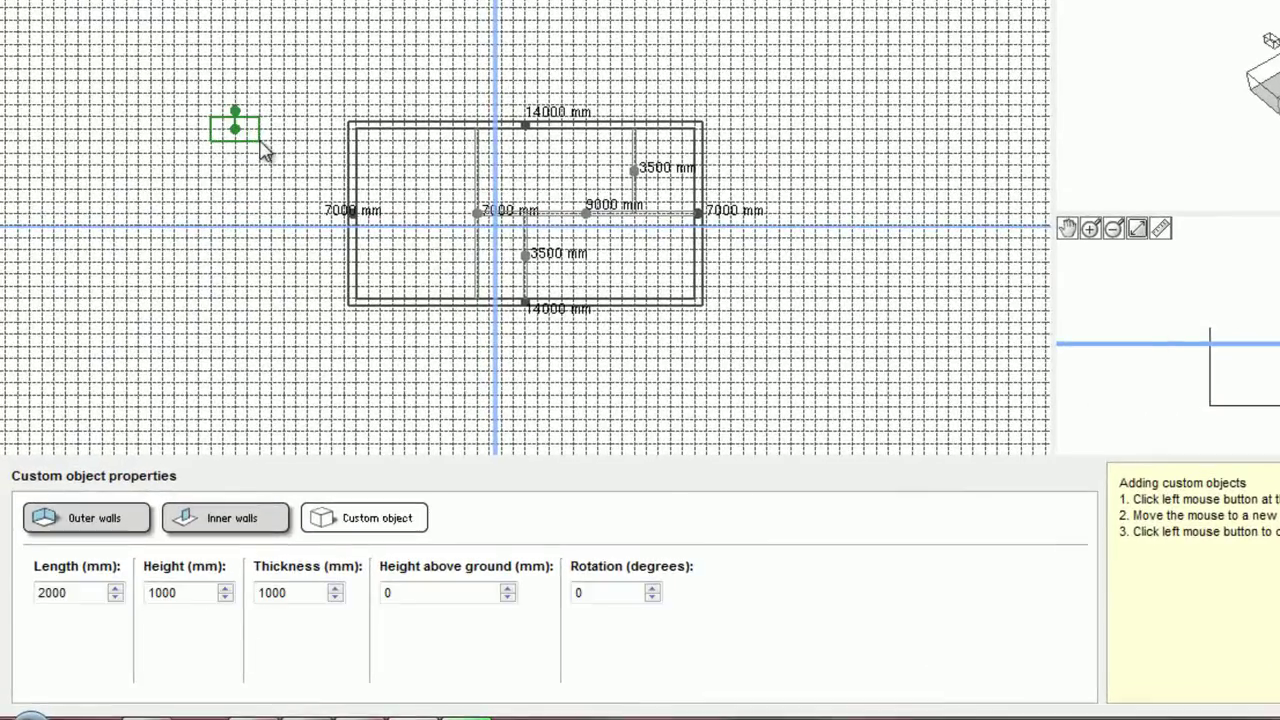
pyautogui.click(40, 592)
pyautogui.write('3')
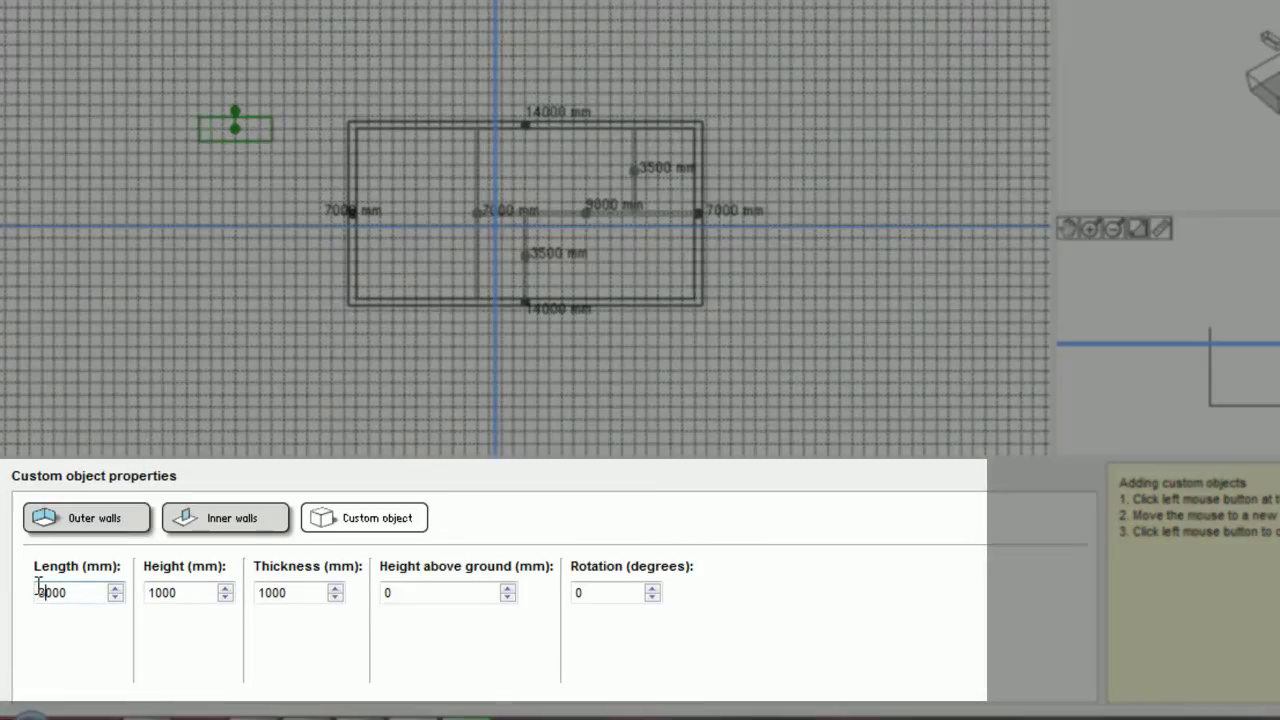
pyautogui.click(149, 592)
pyautogui.write('6')
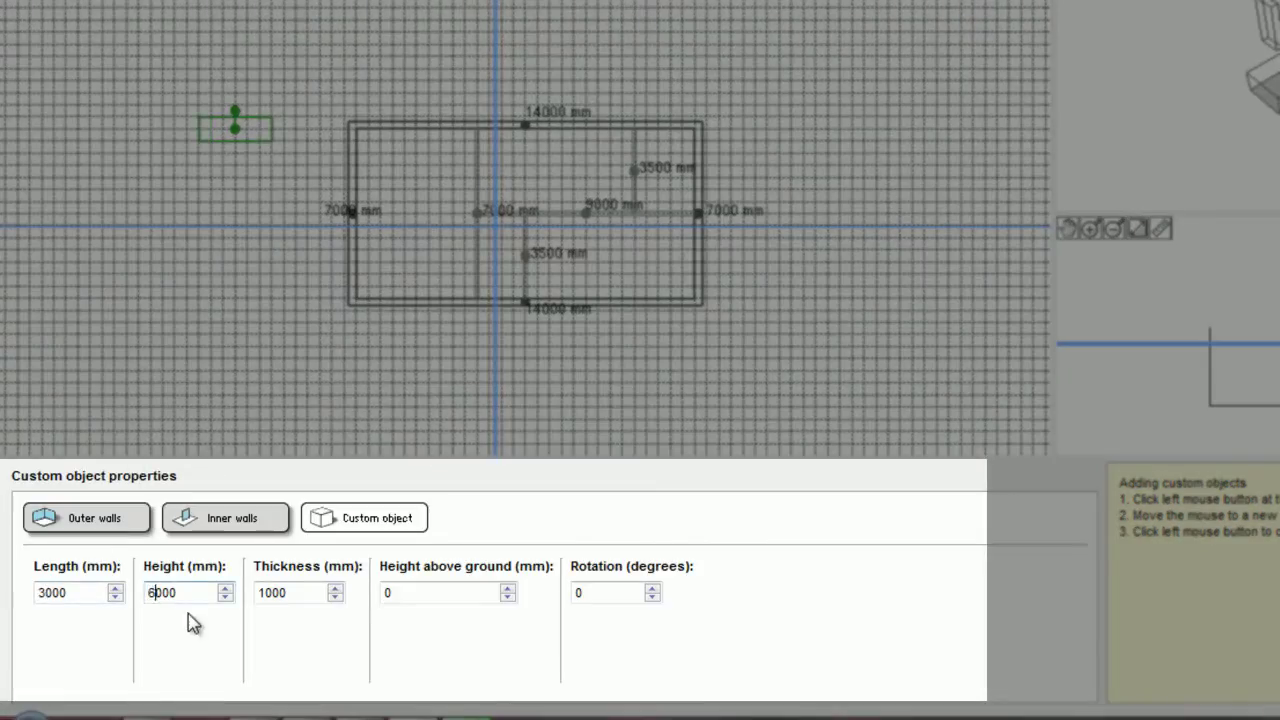
pyautogui.click(261, 593)
pyautogui.press('Delete')
pyautogui.write('3')
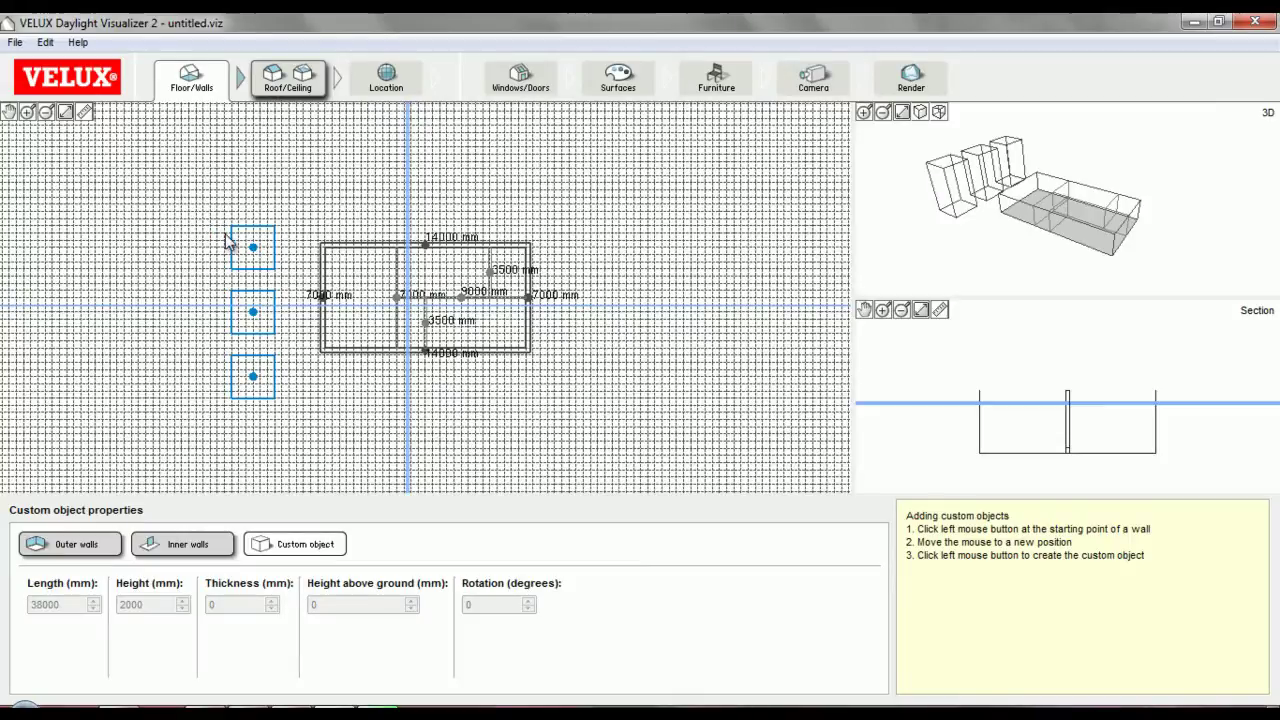
# Draw two thin custom objects as boundary walls, 41000 mm long above the building and 25000 mm long left of it, each 2000 mm high
pyautogui.click(447, 168)
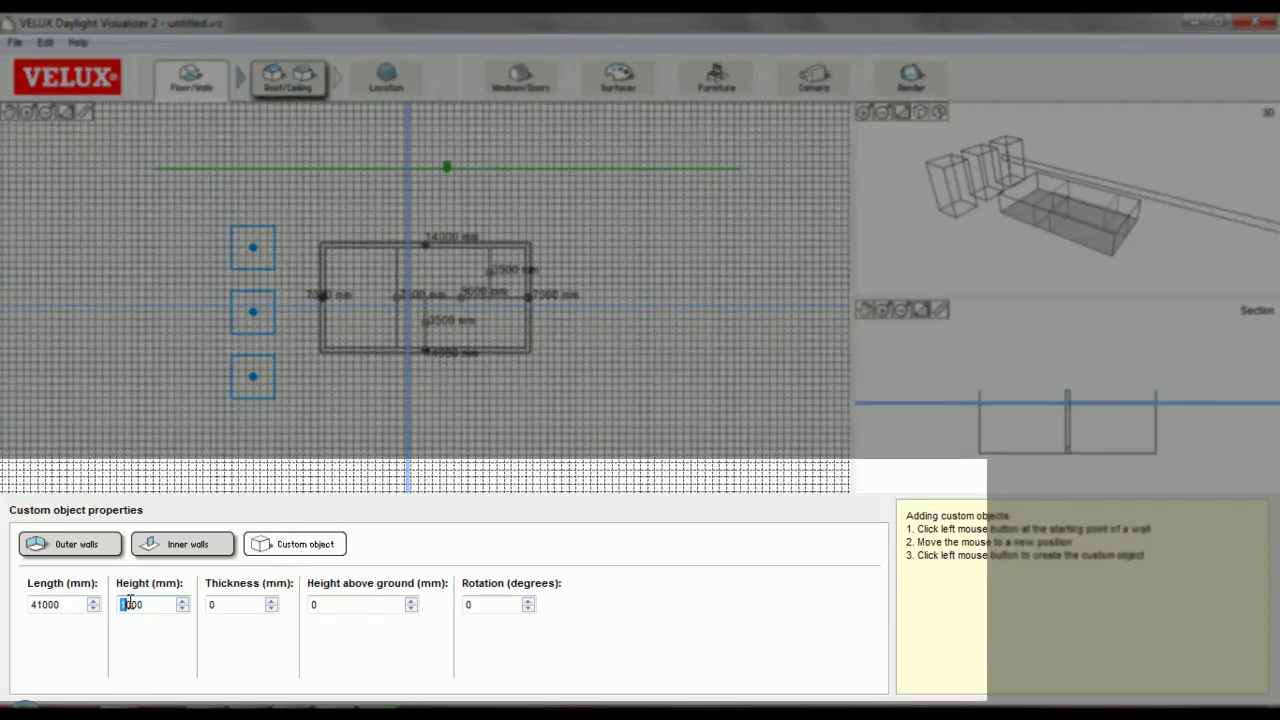
pyautogui.write('2')
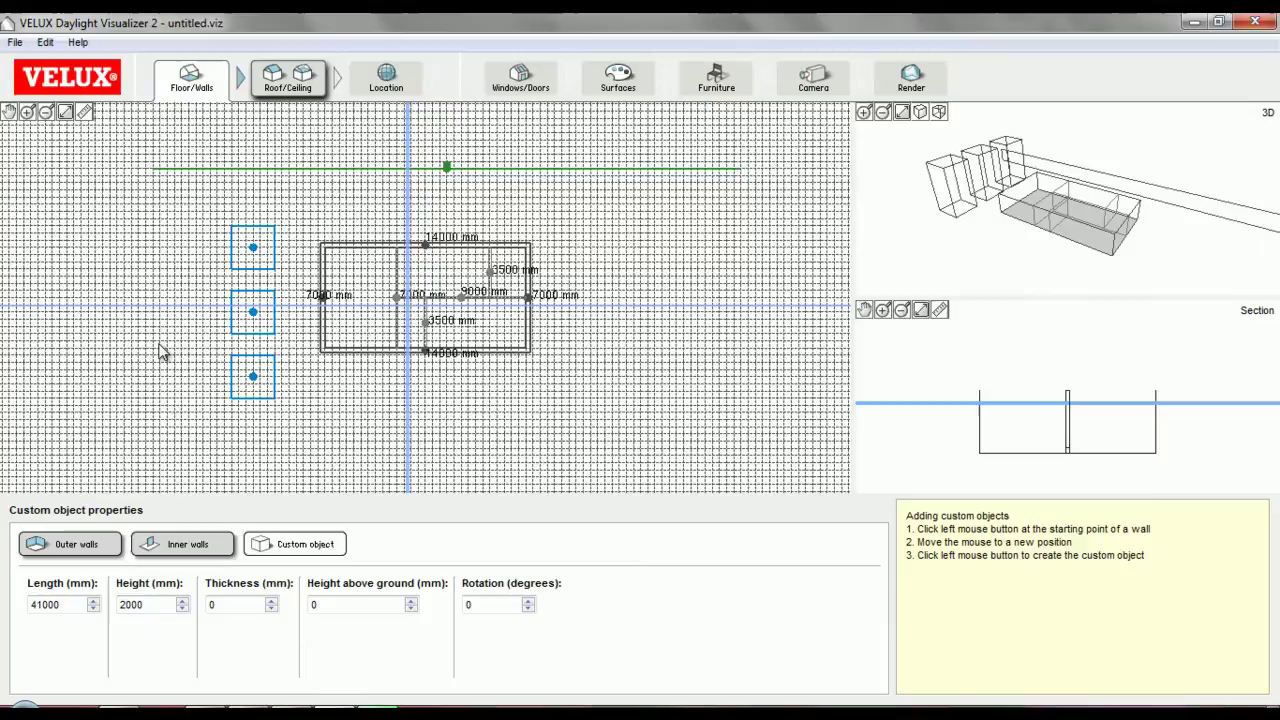
pyautogui.click(157, 349)
pyautogui.click(155, 344)
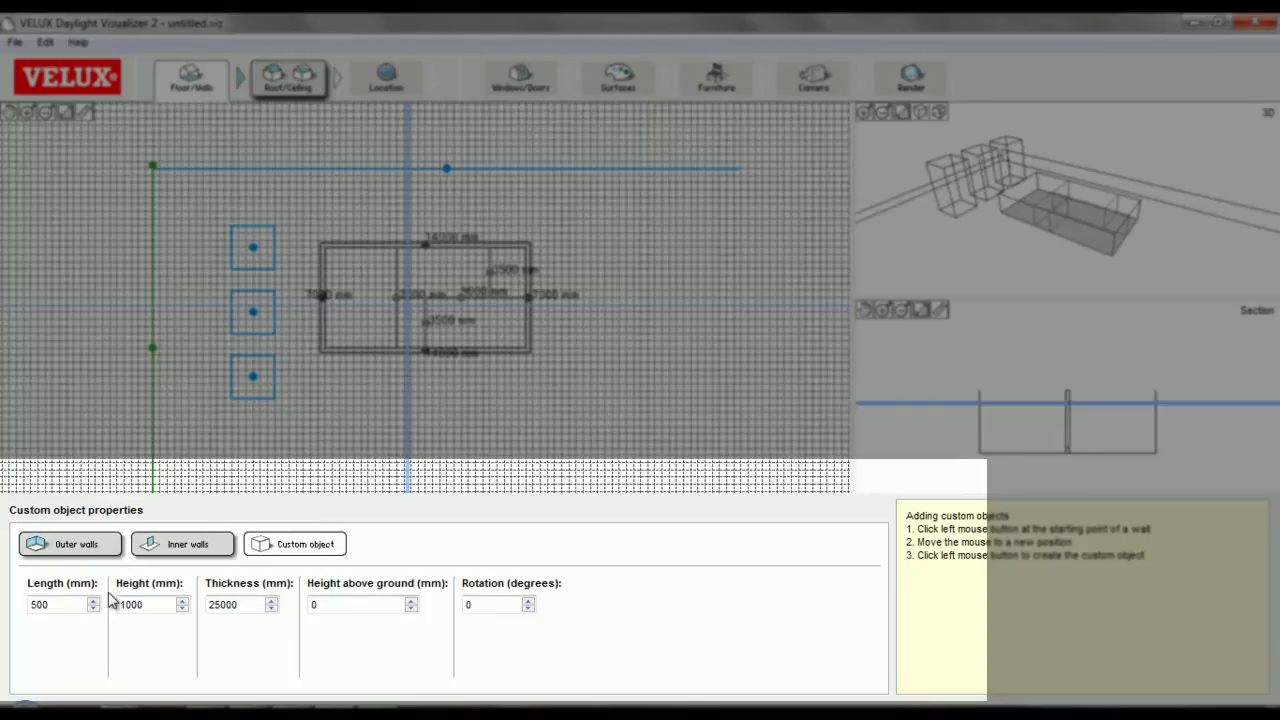
pyautogui.click(123, 602)
pyautogui.write('2')
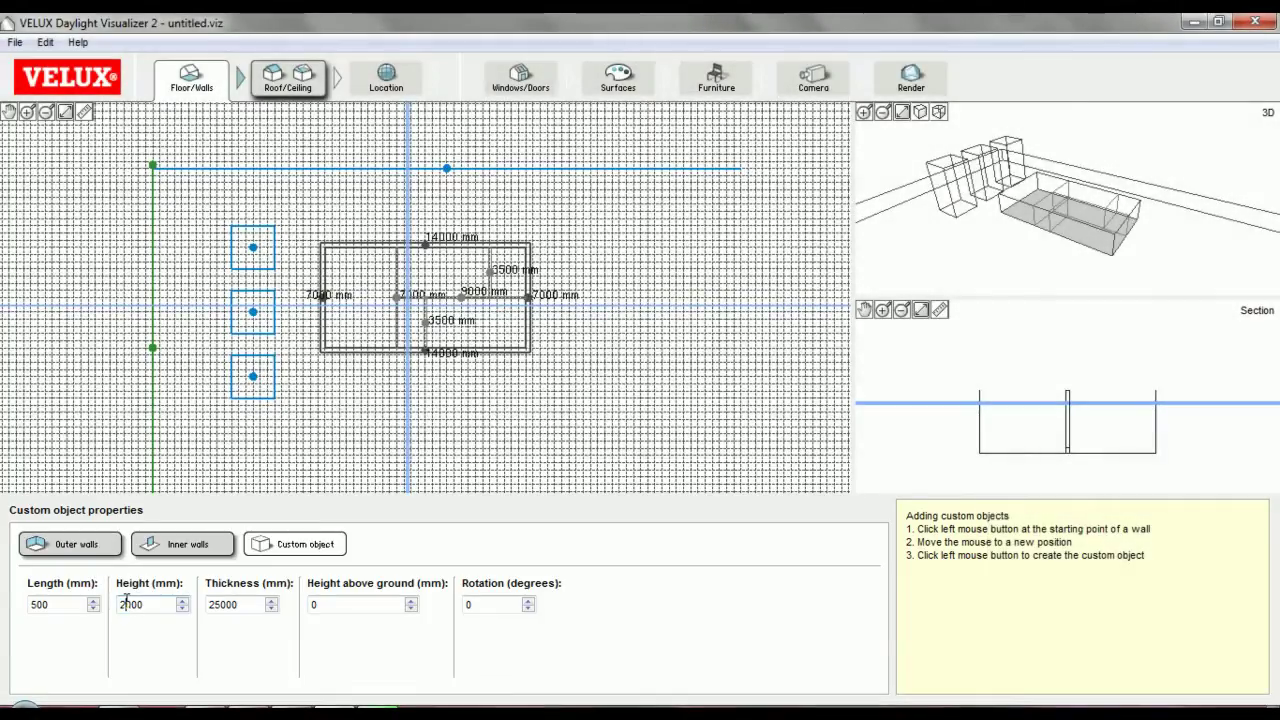